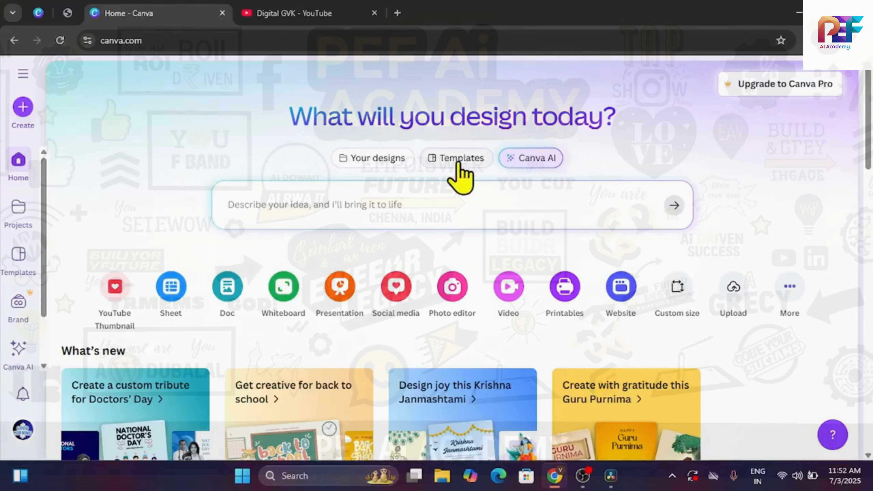
Step: Set up Canva AI to design a social media graphic in the Instagram Post format
left_click(540, 158)
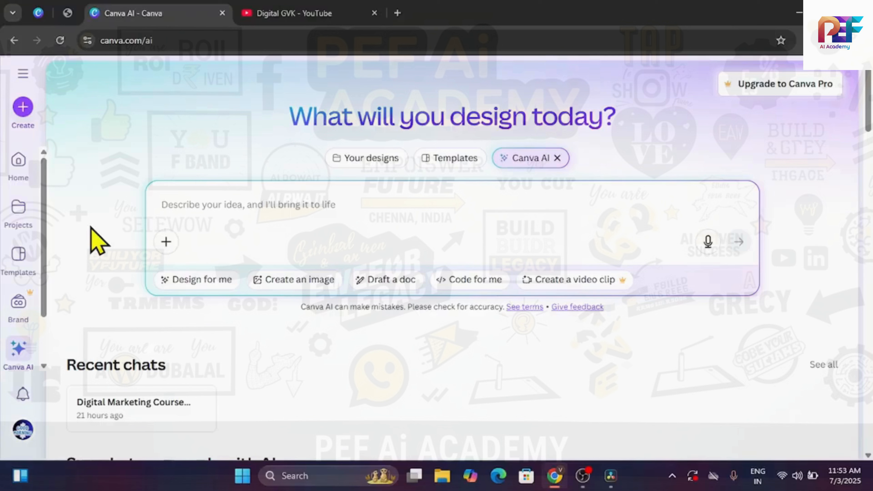
left_click(205, 284)
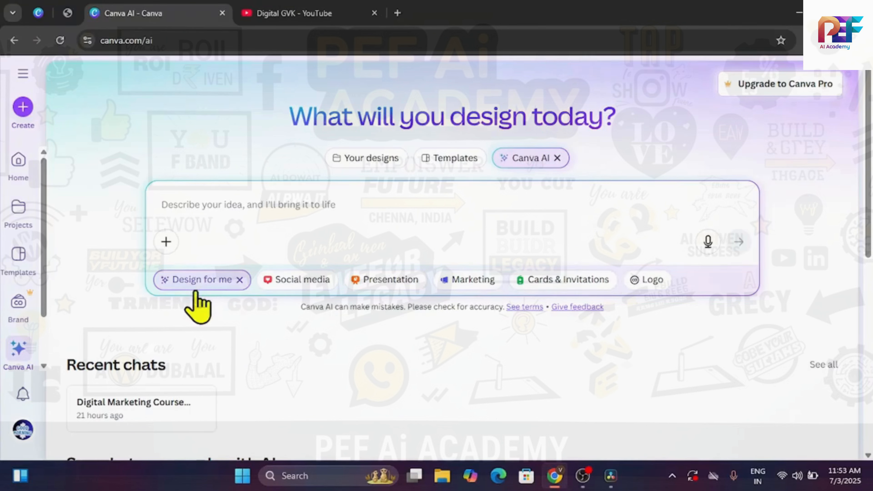
left_click(299, 278)
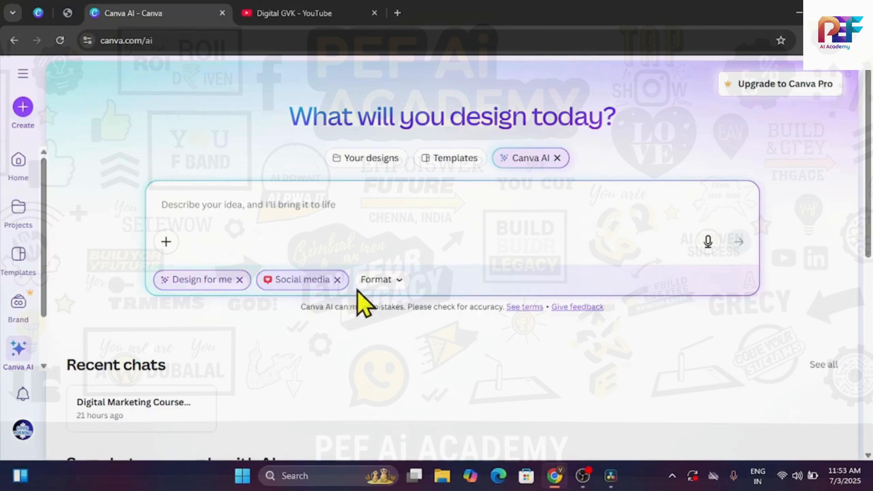
left_click(382, 280)
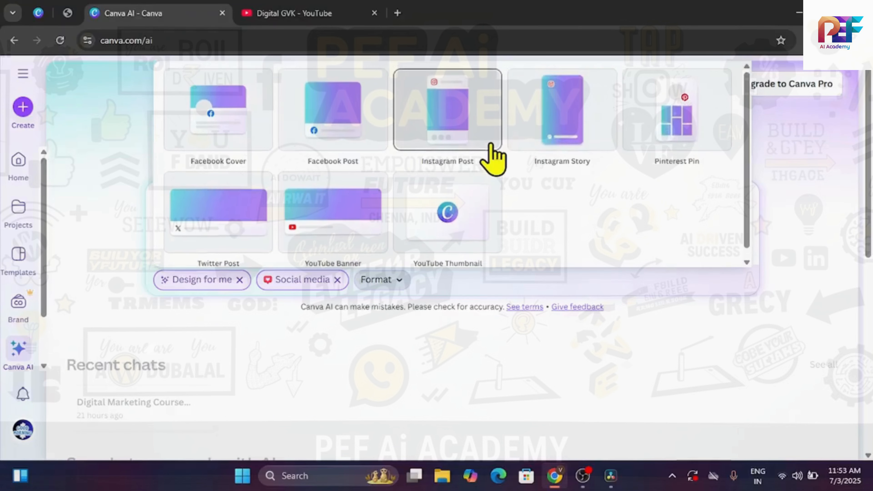
scroll(254, 185, "down", 1)
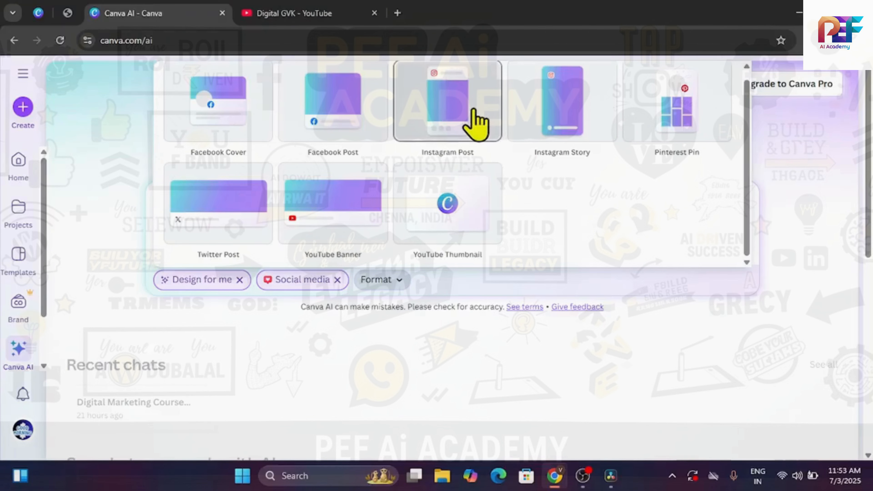
left_click(476, 123)
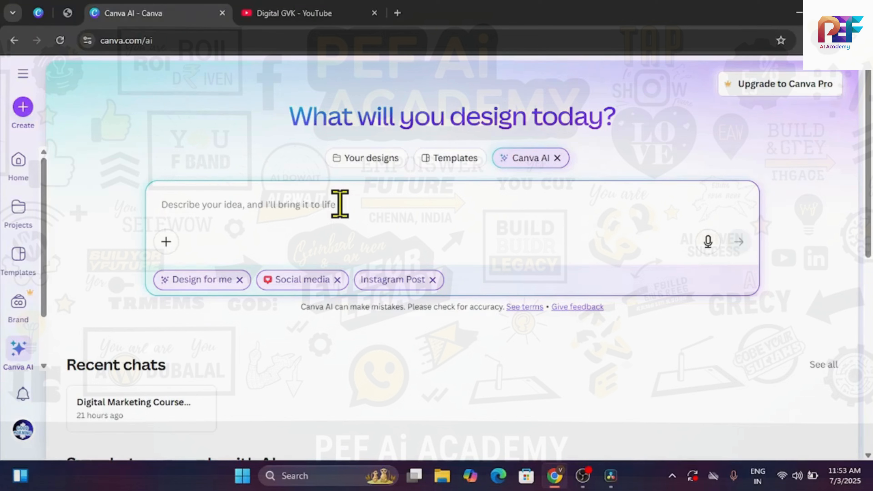
Step: Generate designs from the prompt "give digital marketing training center poster"
type("give")
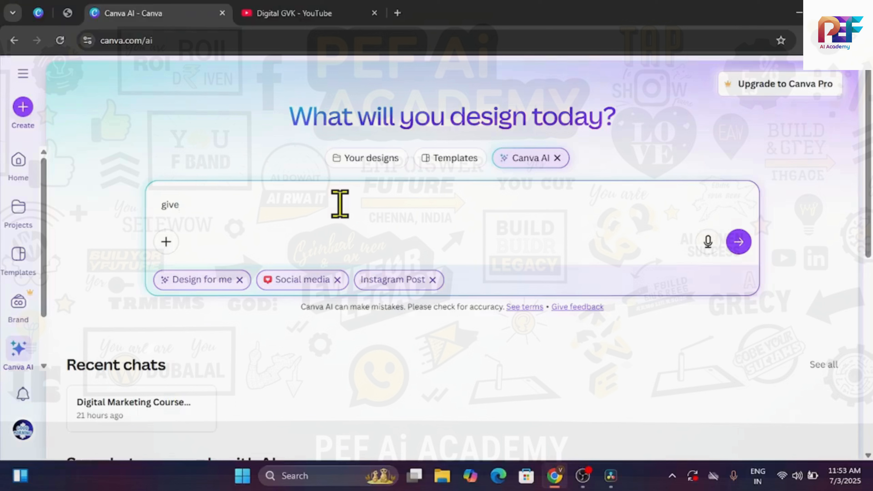
type(" digital marketing")
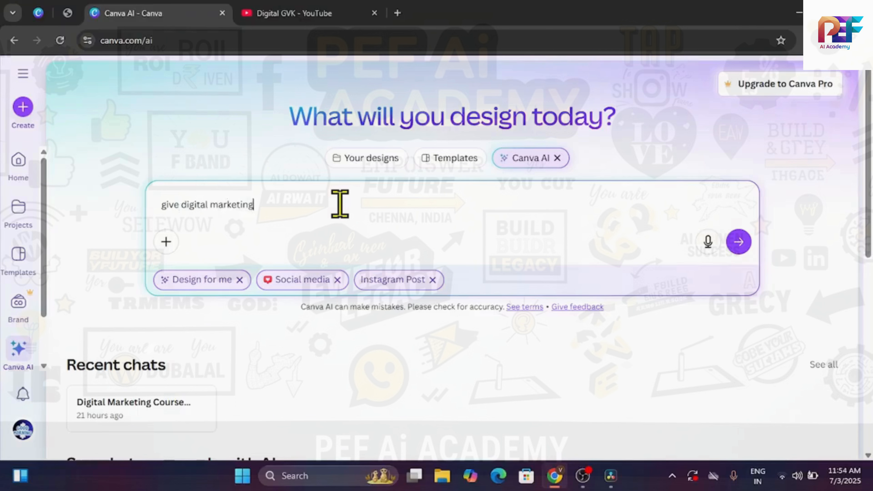
type(" training center poster")
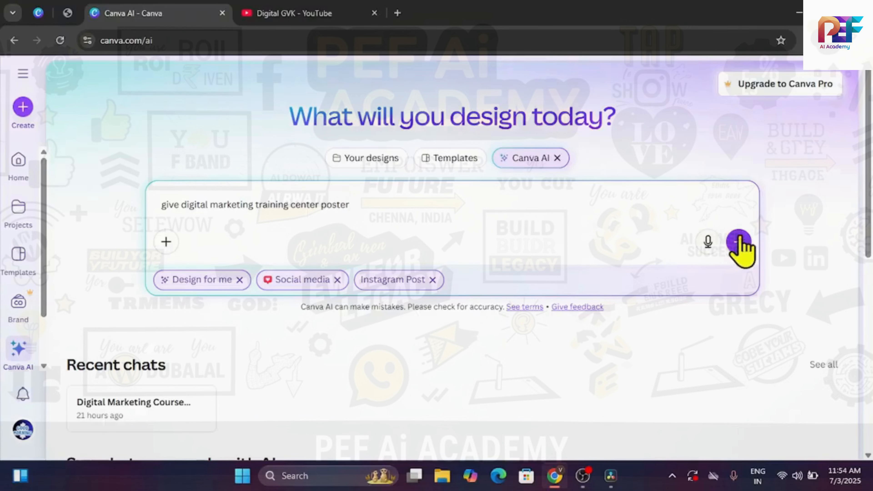
left_click(739, 241)
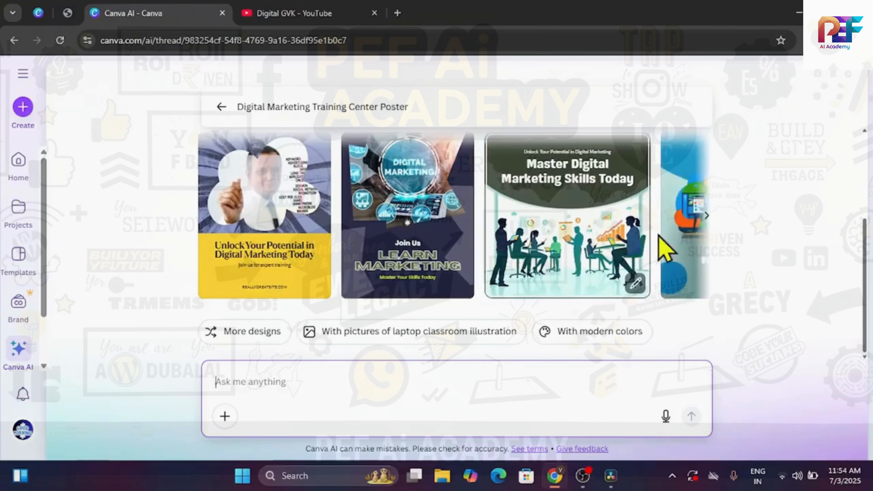
Step: Generate more designs and open the dark green "Digital Marketing Training Center" poster for editing
left_click(707, 216)
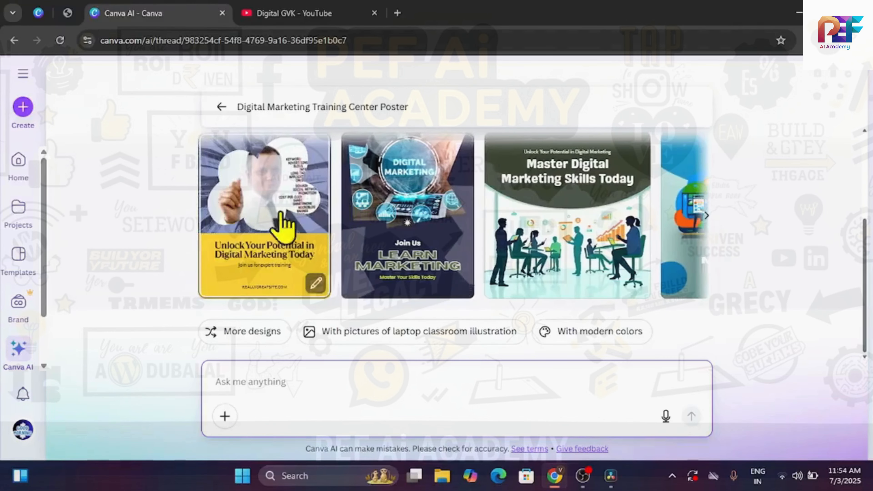
left_click(536, 224)
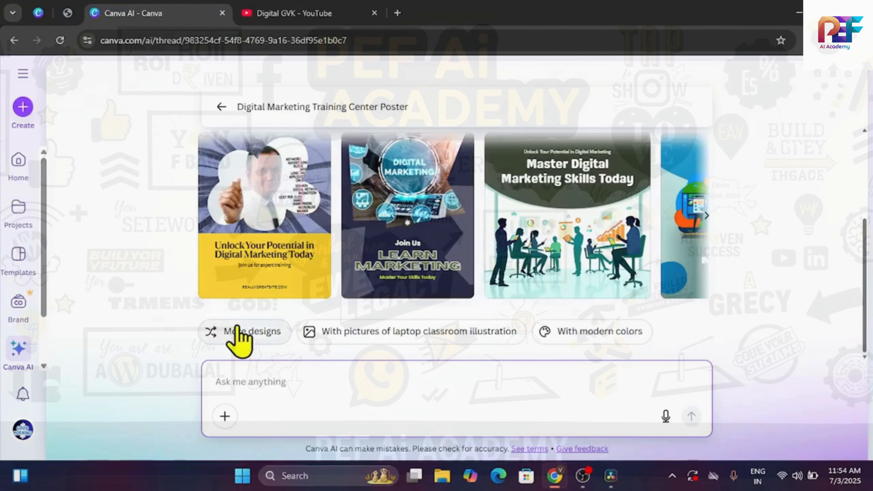
left_click(227, 330)
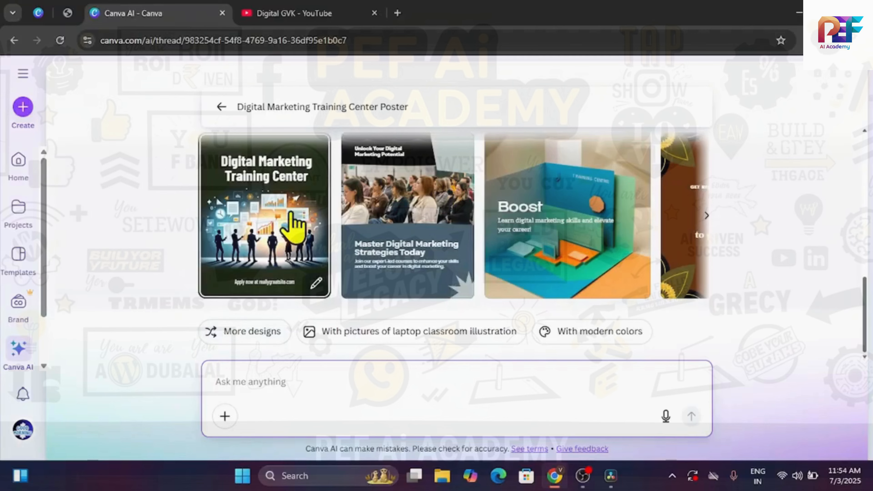
scroll(292, 227, "up", 10)
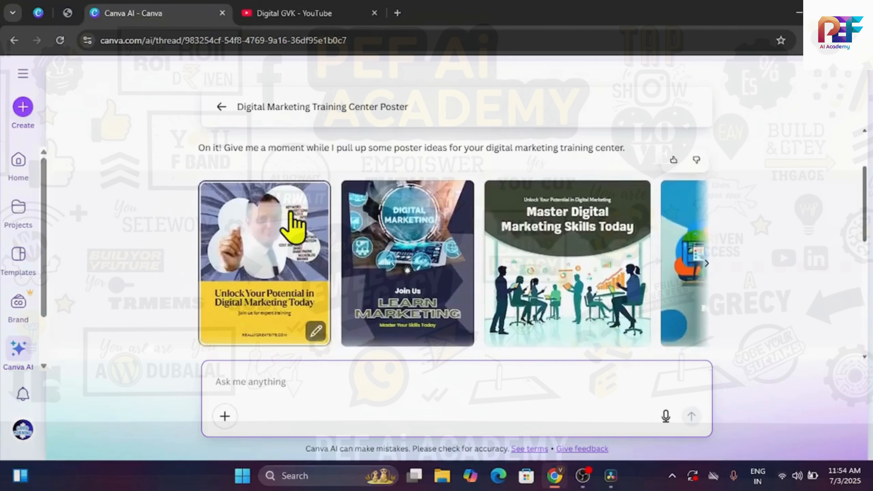
scroll(292, 227, "down", 8)
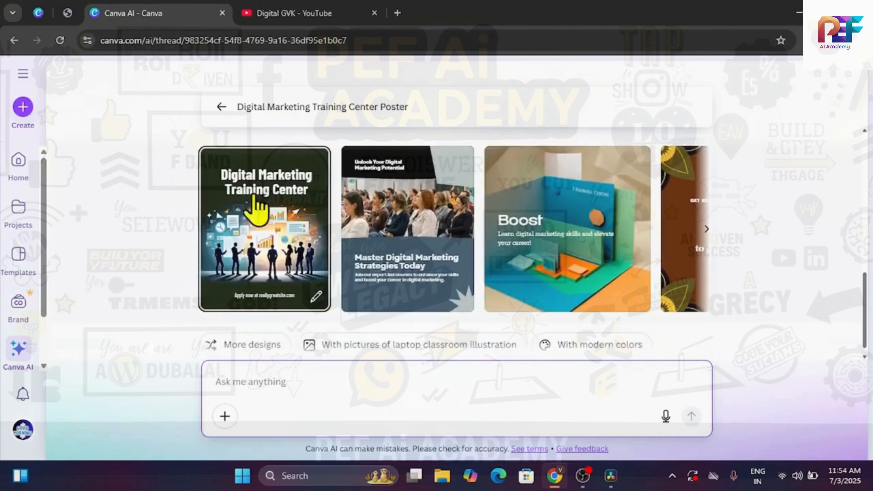
left_click(254, 238)
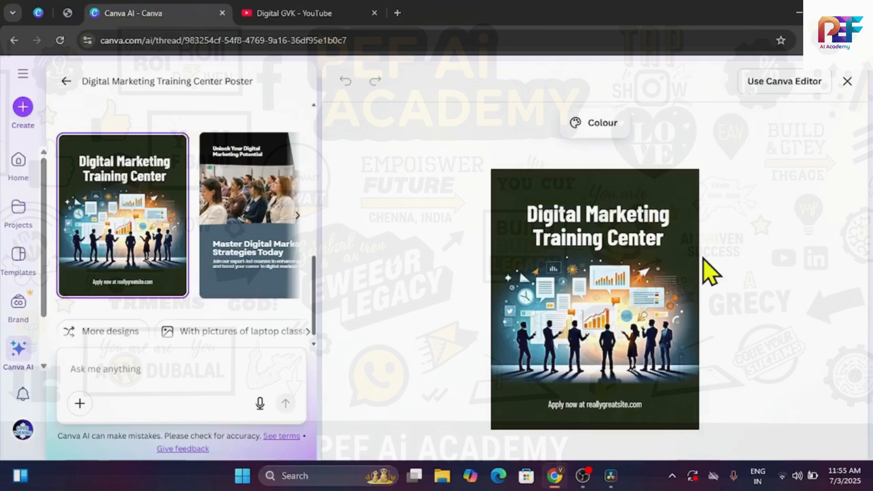
Step: Change the poster's heading to "Digital Marketing Free Course"
left_click(650, 246)
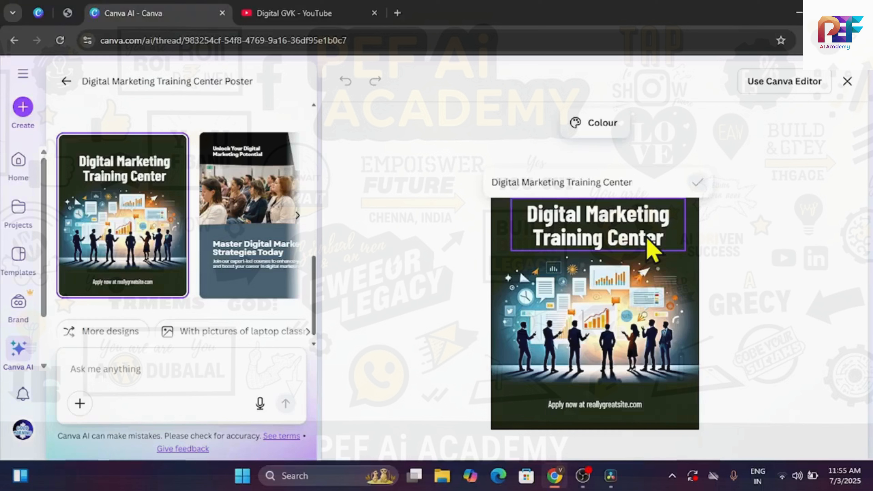
key("BackSpace")
key("BackSpace")
key("BackSpace")
key("BackSpace")
key("BackSpace")
key("BackSpace")
key("BackSpace")
key("BackSpace")
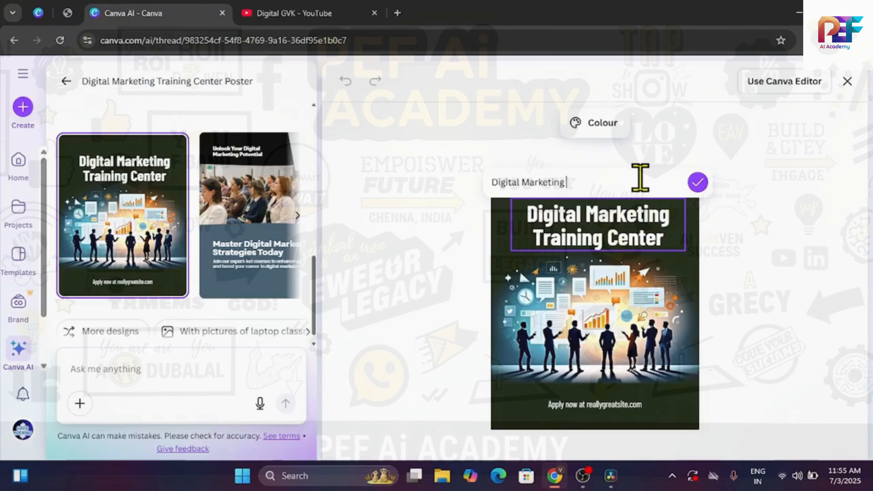
type("Free Course")
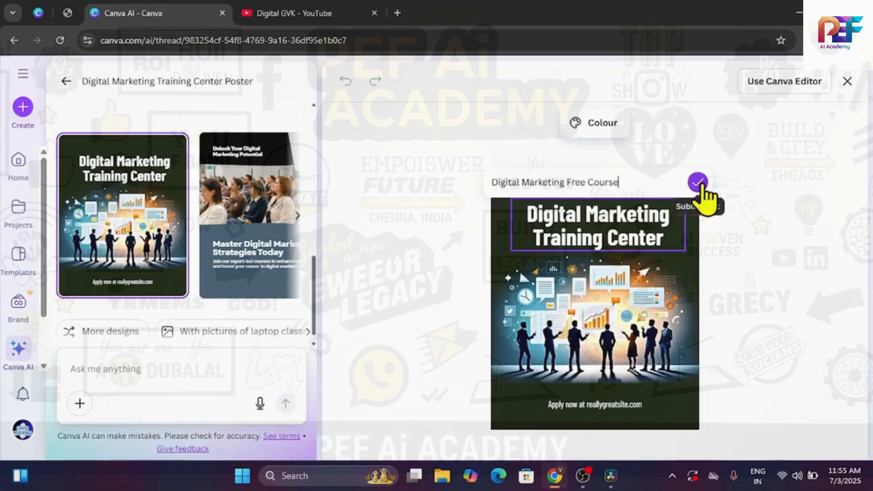
left_click(698, 183)
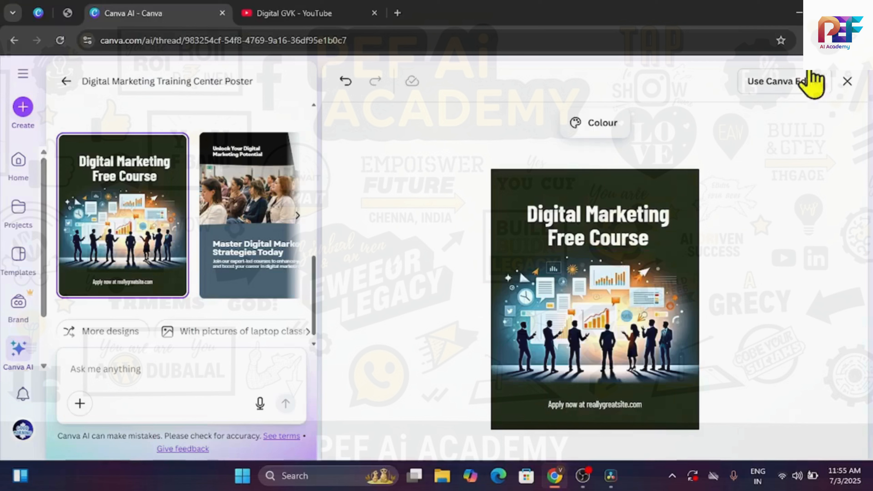
Step: Open the poster in the full Canva editor and increase the heading's font size to 95.1
left_click(791, 83)
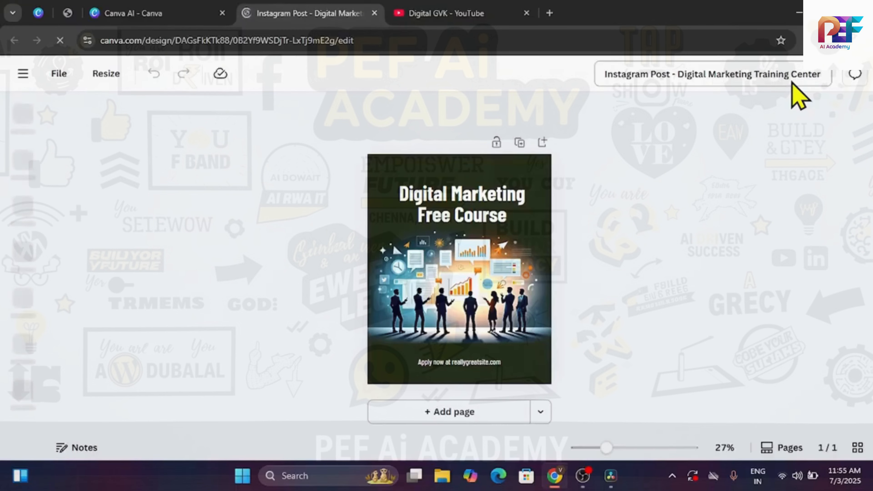
left_click(483, 223)
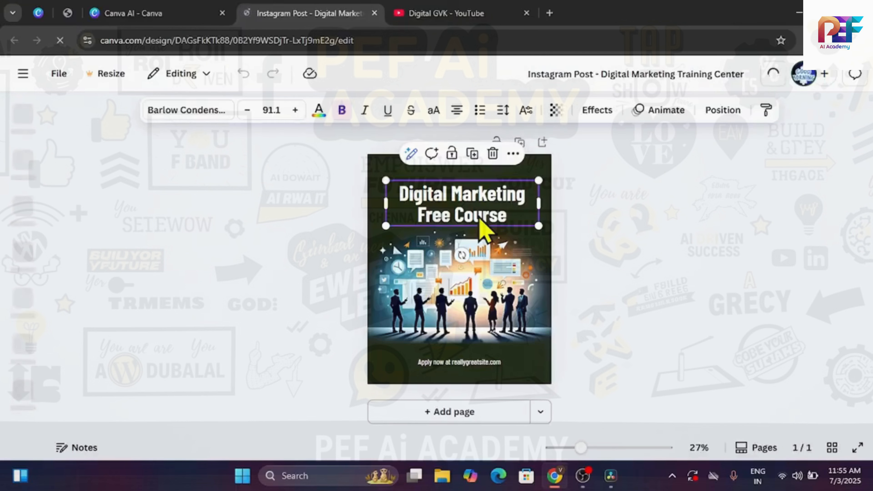
left_click(296, 110)
left_click(295, 110)
left_click(295, 110)
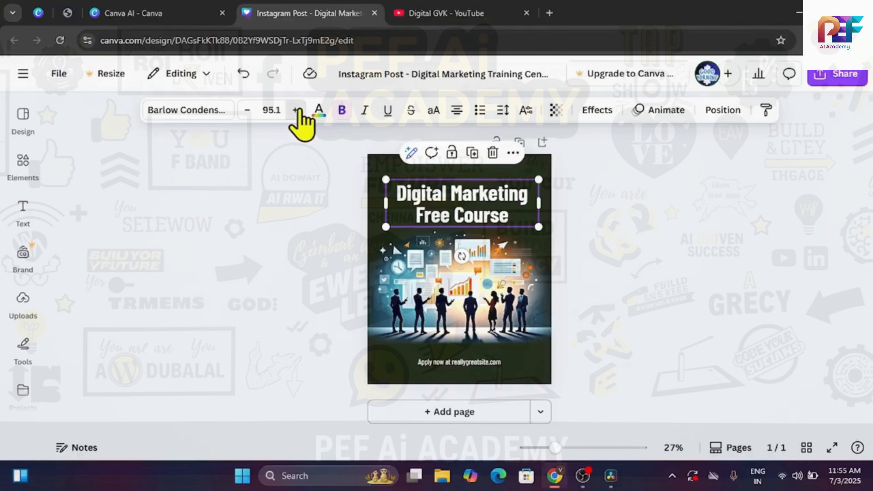
left_click(296, 110)
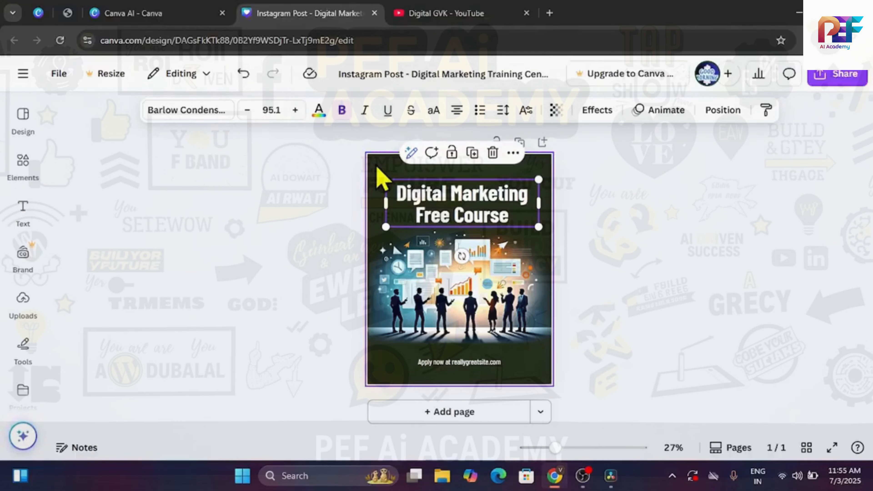
left_click(378, 174)
left_click(492, 110)
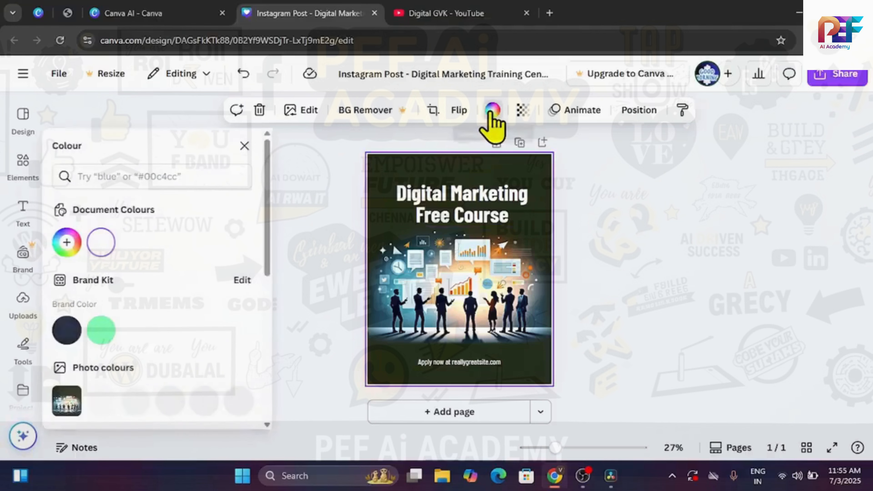
left_click(247, 146)
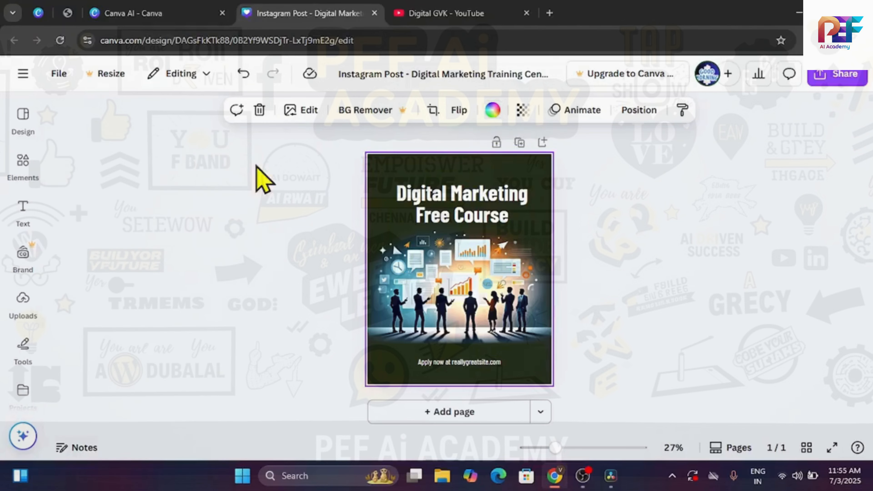
left_click(367, 179)
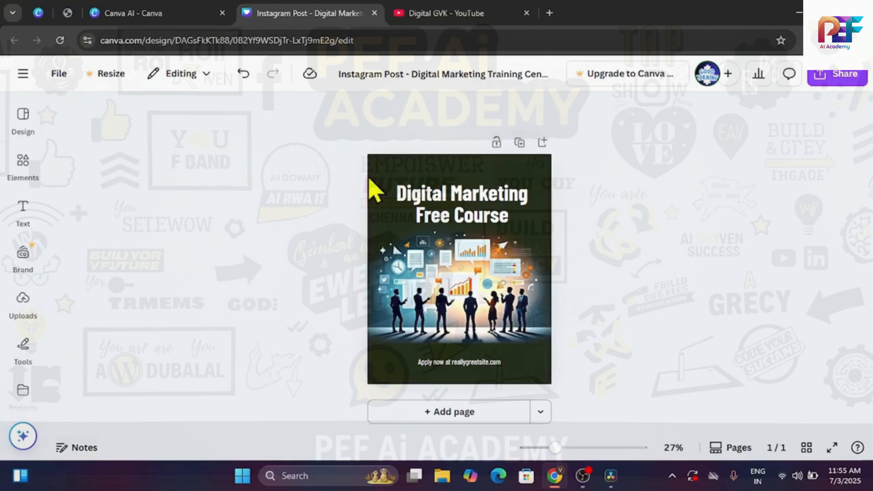
left_click(396, 185)
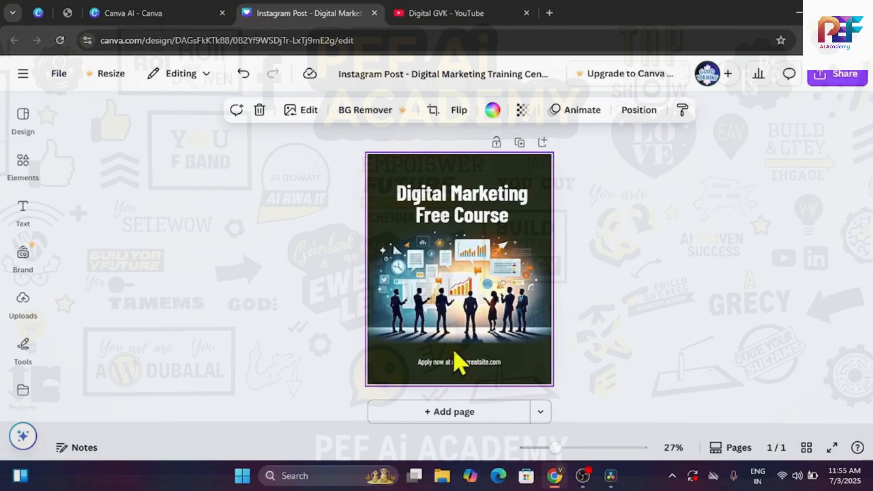
Step: Change the text line below the illustration to "Apply now at digitalgvk"
left_click(468, 362)
double_click(470, 363)
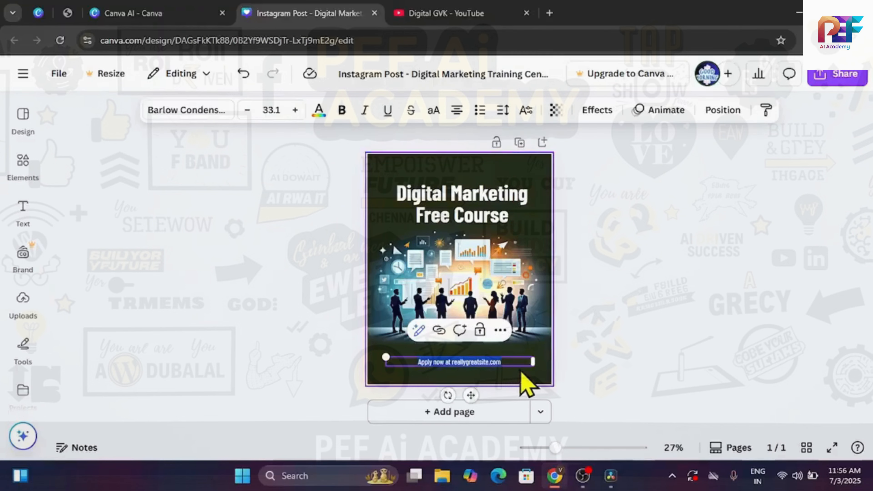
left_click(501, 364)
key("BackSpace")
key("BackSpace")
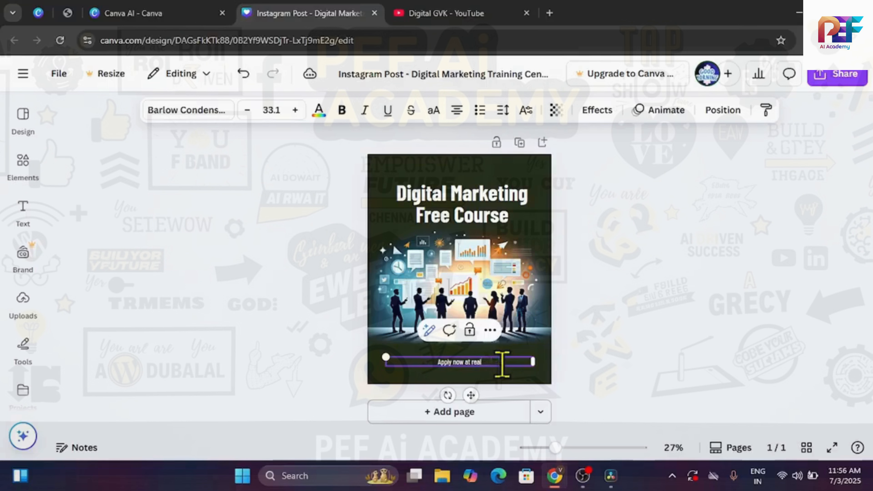
type("digitalgvk")
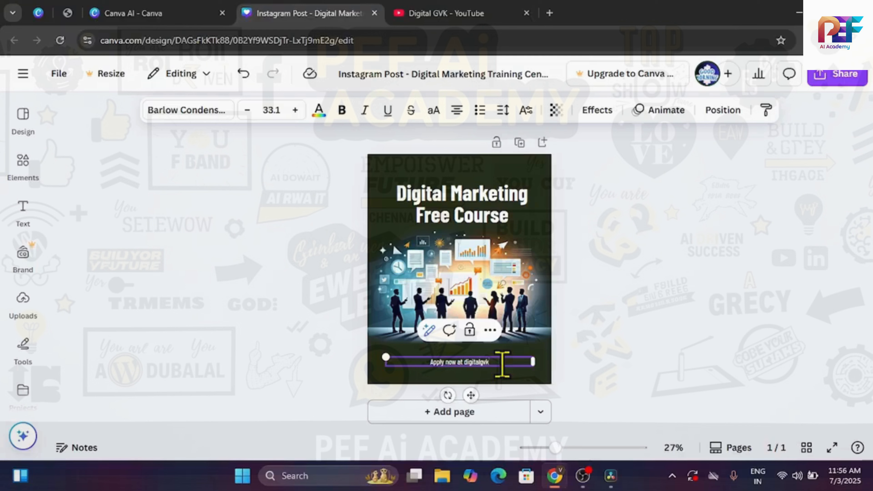
left_click(390, 219)
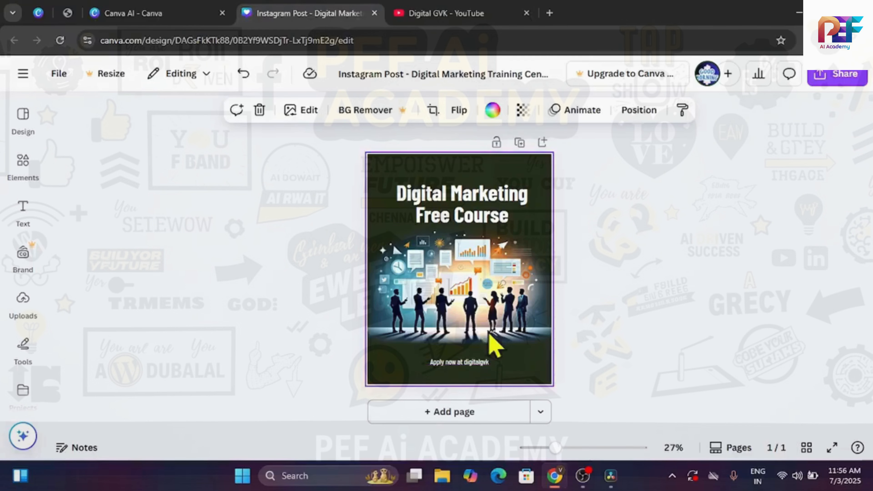
Step: Download the finished poster as a PNG file at 1,080 × 1,350 px
left_click(858, 81)
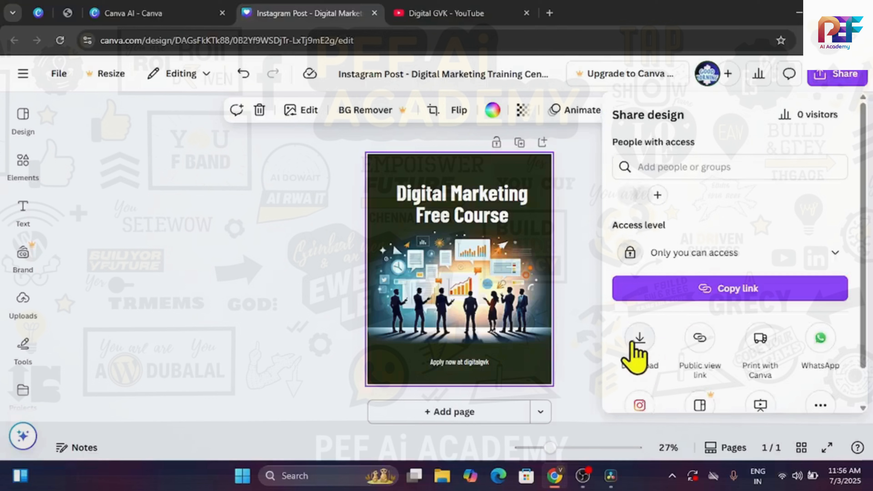
left_click(637, 351)
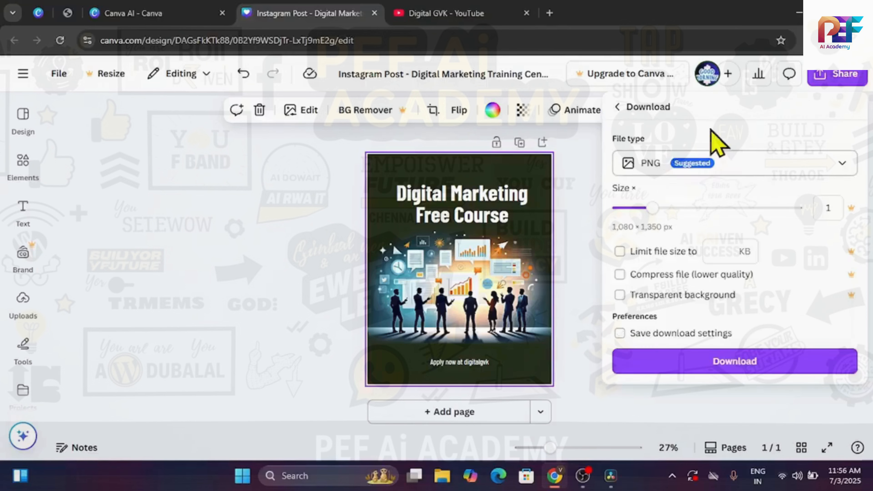
left_click(679, 165)
left_click(679, 174)
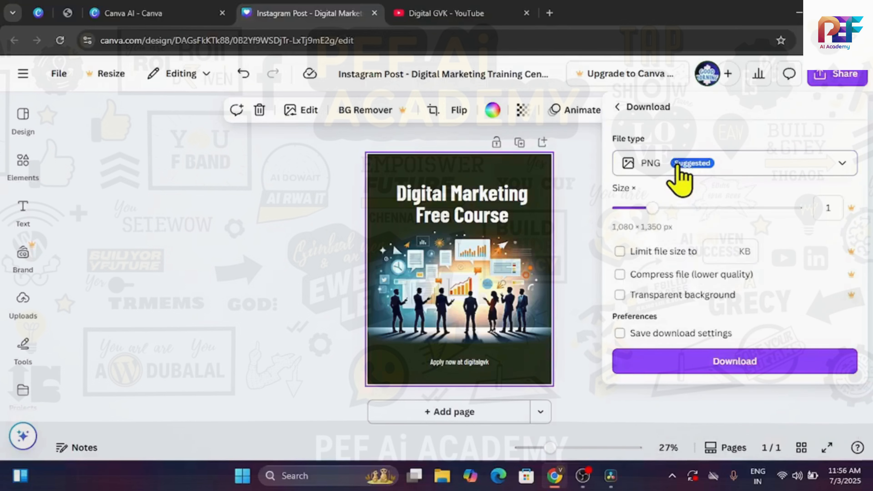
left_click(710, 363)
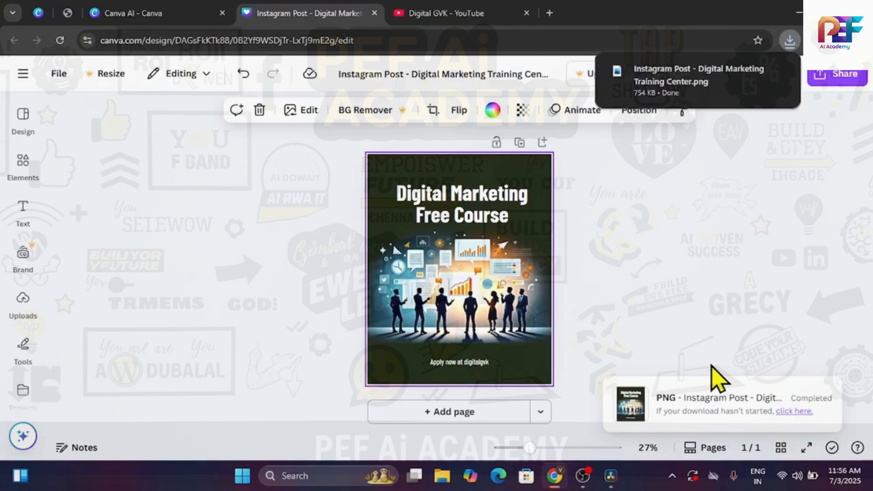
Step: Return to the poster in the Canva AI thread and recolour it with the black-and-yellow palette made for this design
left_click(156, 11)
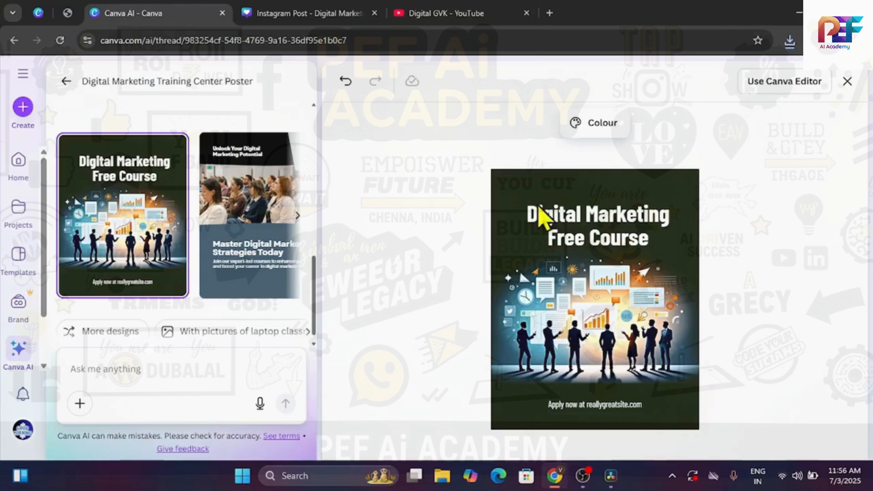
left_click(605, 122)
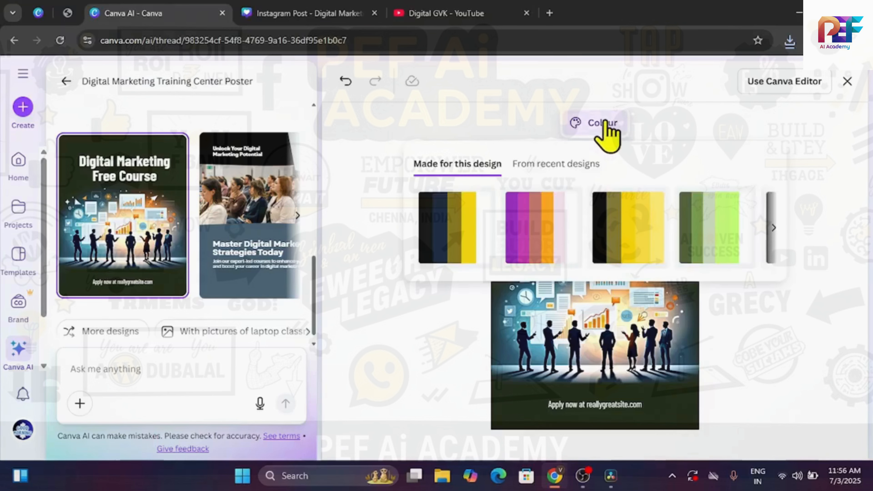
scroll(633, 254, "right", 5)
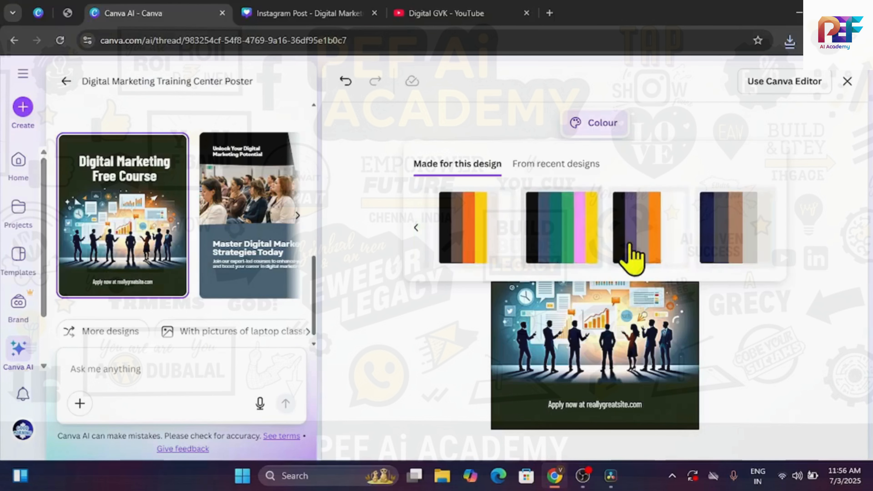
scroll(630, 244, "left", 5)
left_click(745, 355)
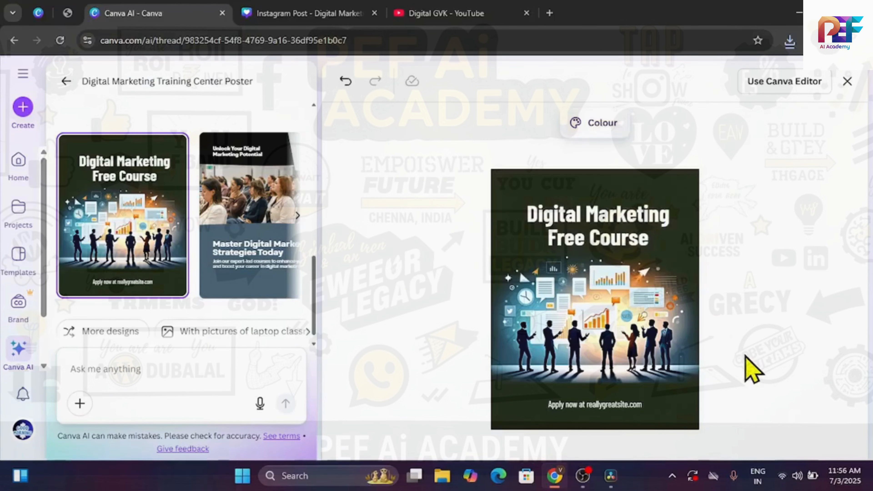
left_click(603, 124)
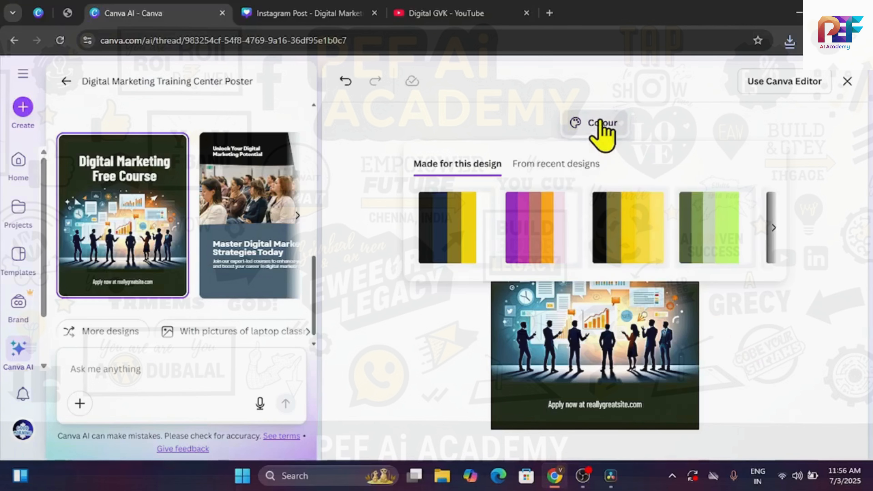
scroll(603, 234, "right", 3)
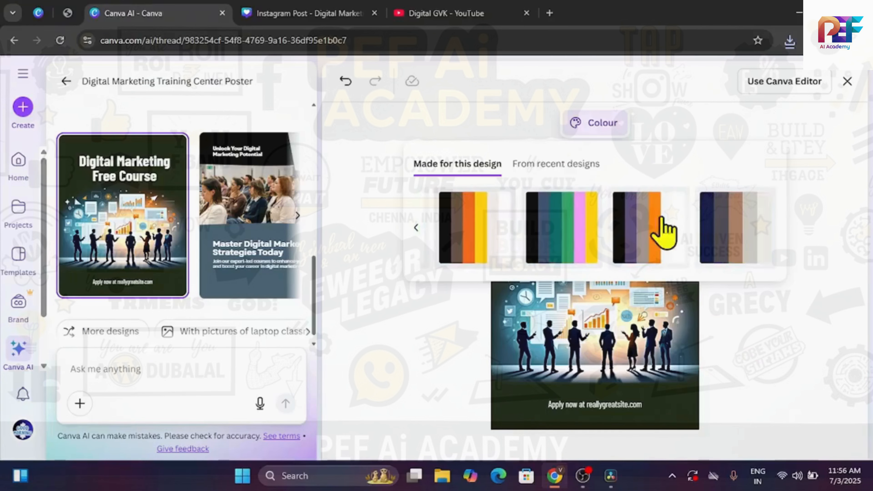
scroll(546, 253, "left", 2)
left_click(481, 245)
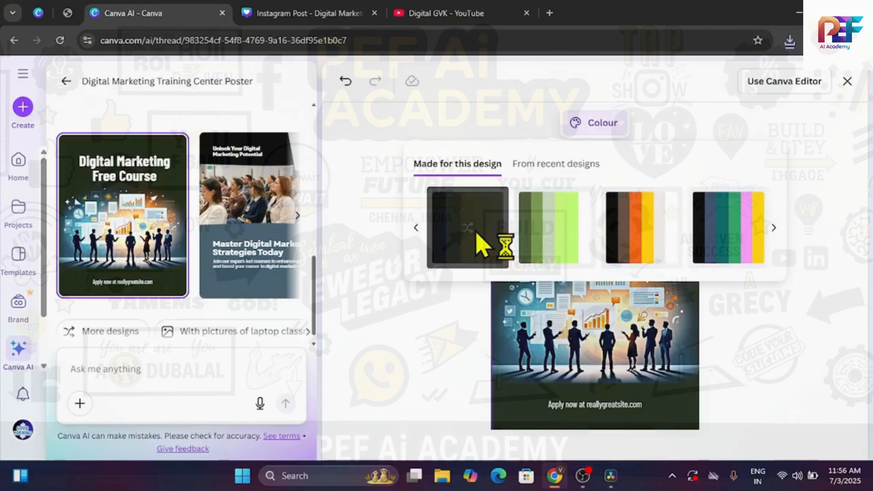
left_click(423, 345)
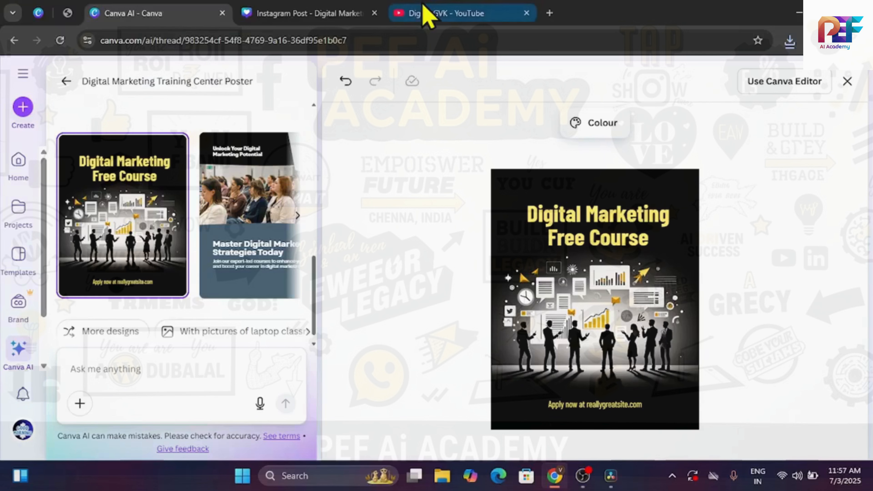
Step: Switch to YouTube to show the Digital GVK channel's videos page
left_click(425, 12)
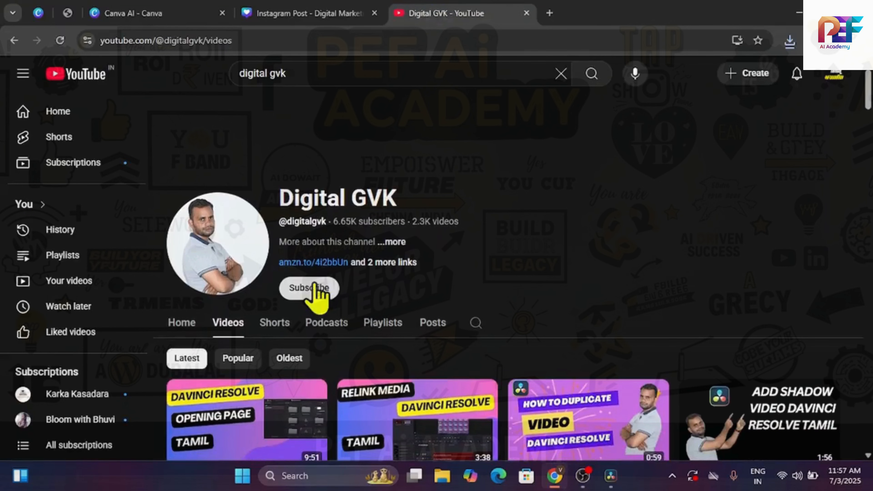